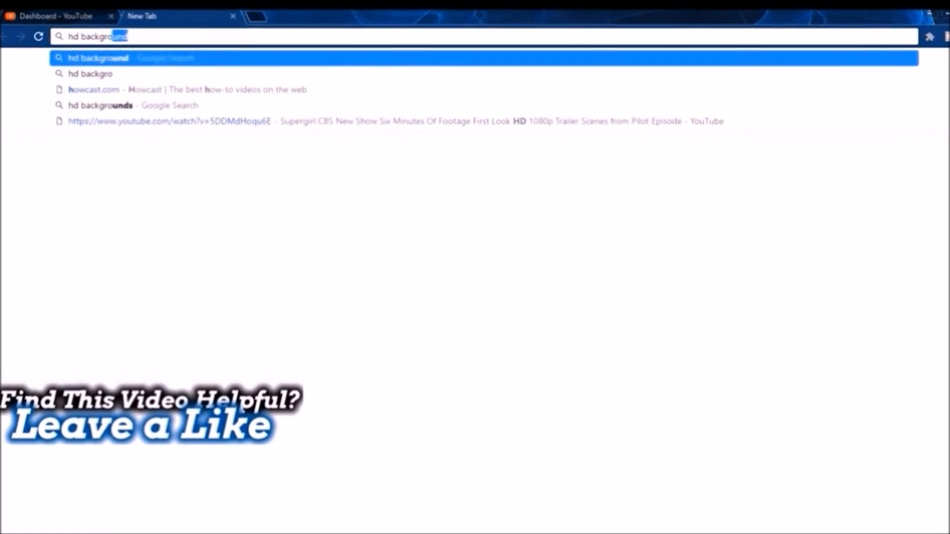
# Search Google Images for "hd background green" and copy the dark green patterned 1920 × 1200 background image.
pyautogui.write('u')
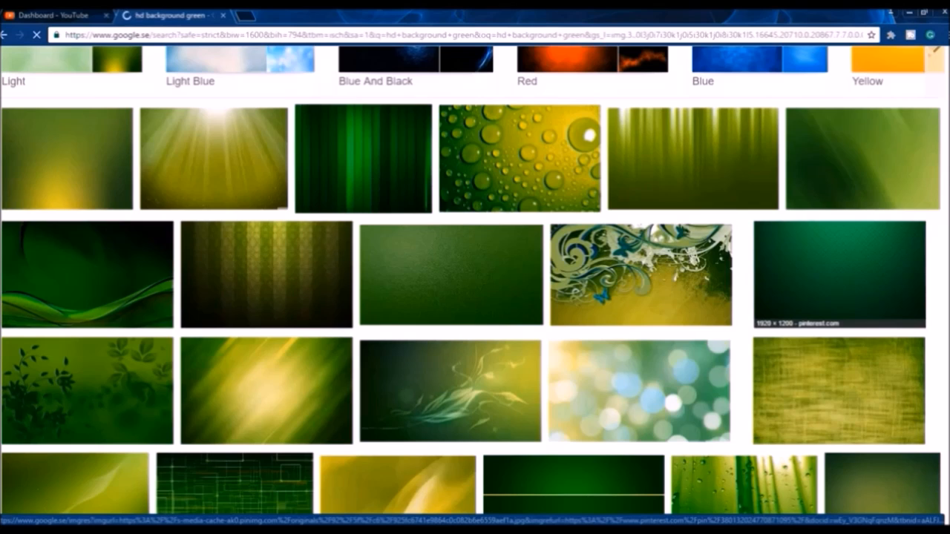
pyautogui.click(839, 275)
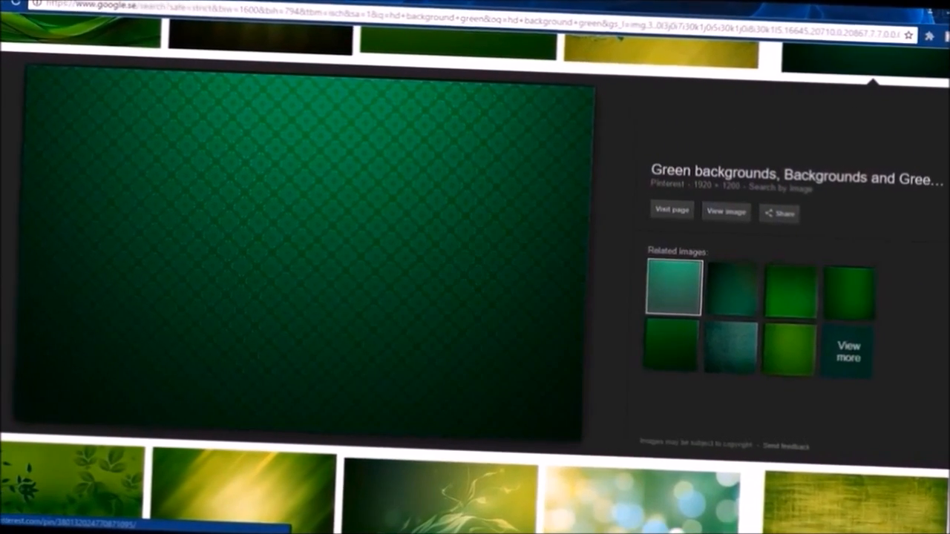
pyautogui.rightClick(375, 222)
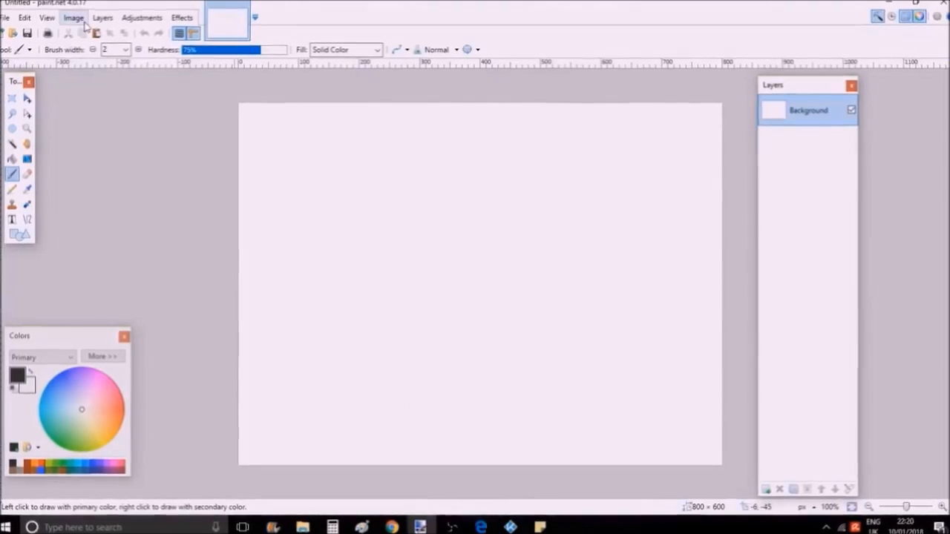
# Switch to paint.net and resize the blank image to 1280 pixels wide and 720 pixels high.
pyautogui.click(77, 18)
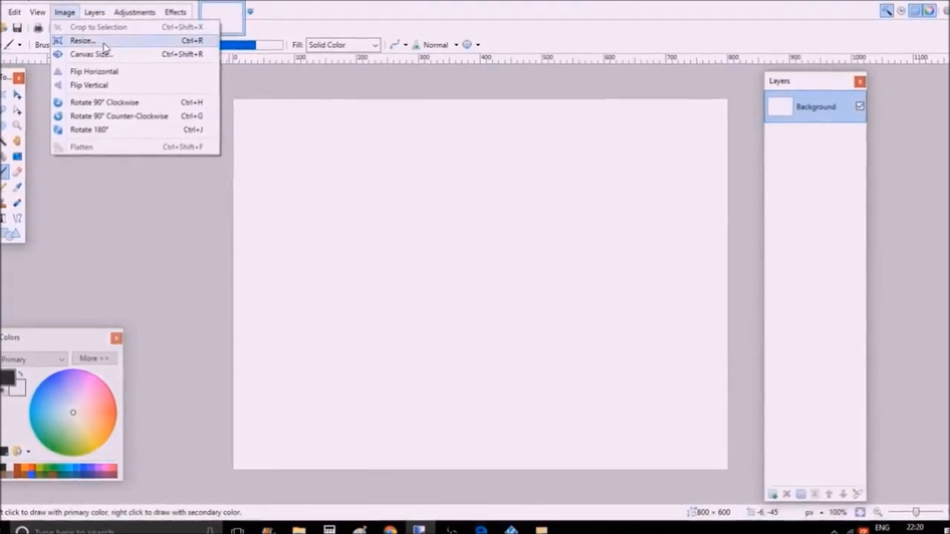
pyautogui.click(106, 46)
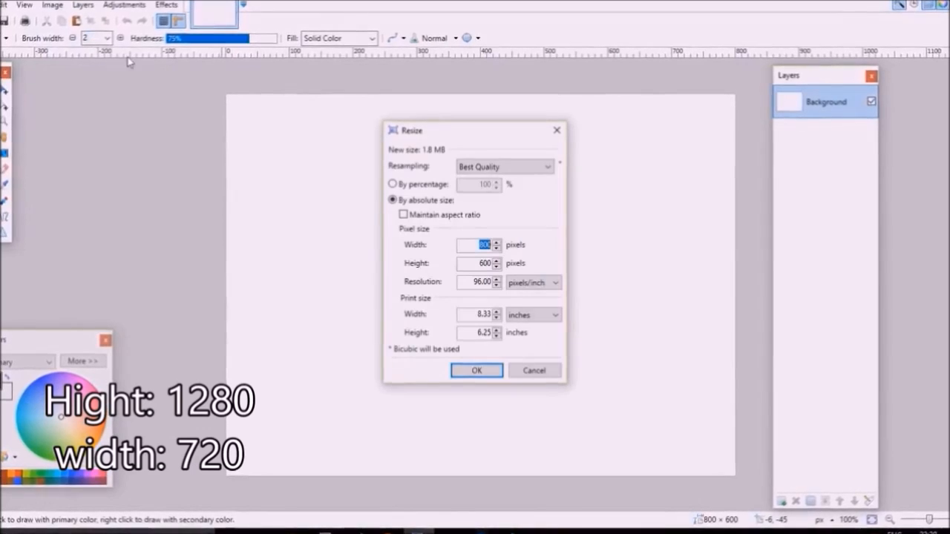
pyautogui.doubleClick(475, 263)
pyautogui.doubleClick(478, 244)
pyautogui.doubleClick(486, 262)
pyautogui.doubleClick(481, 243)
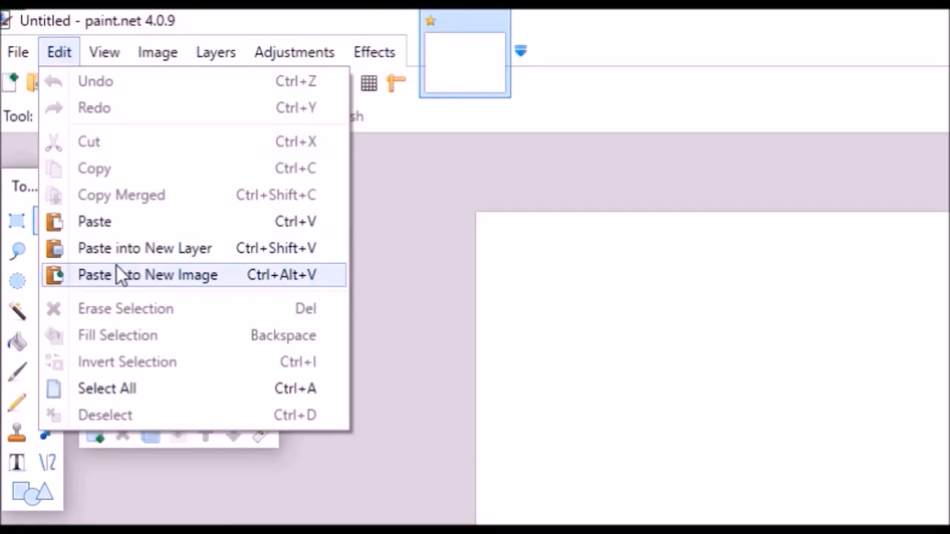
# Paste the copied green background and move it so it covers the whole canvas.
pyautogui.click(156, 250)
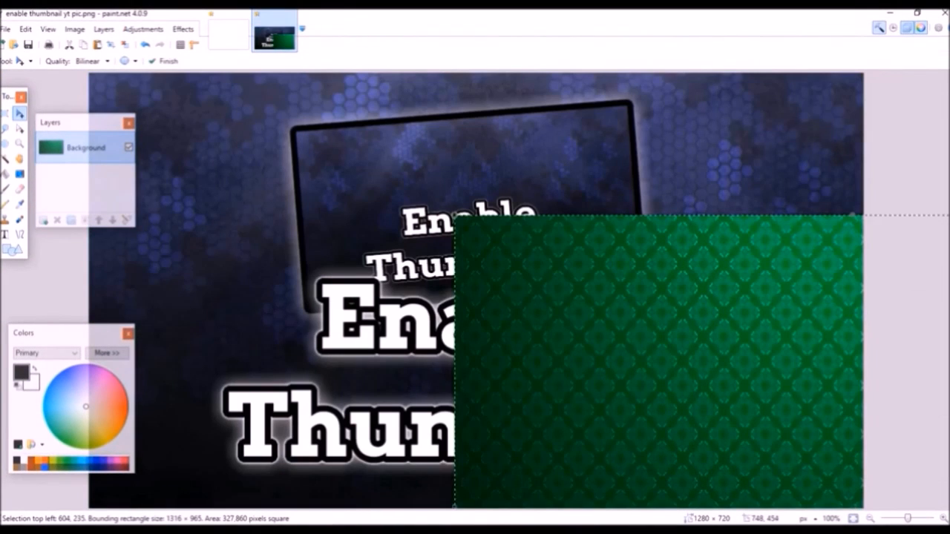
pyautogui.moveTo(542, 347); pyautogui.dragTo(311, 201)
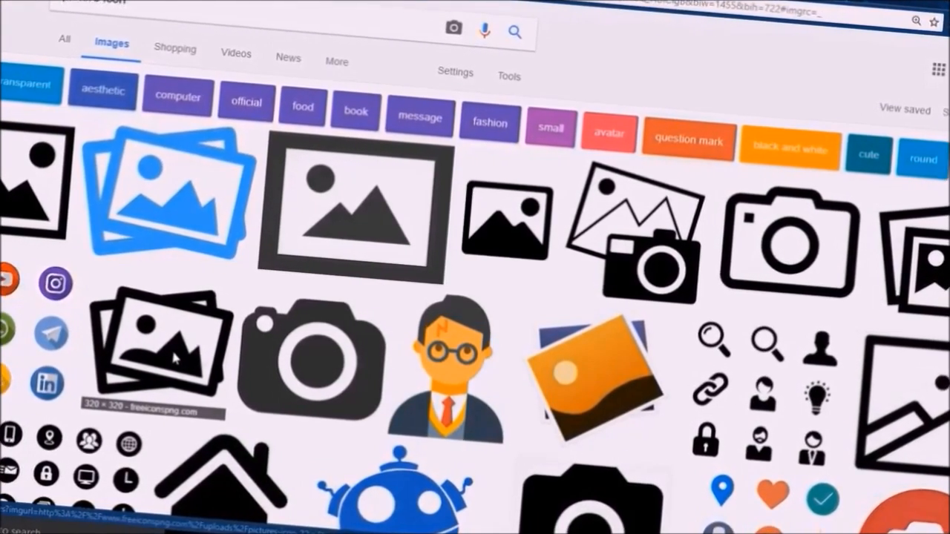
# Copy the black stacked-pictures icon from the browser's image results and paste it into a new layer in paint.net.
pyautogui.click(165, 346)
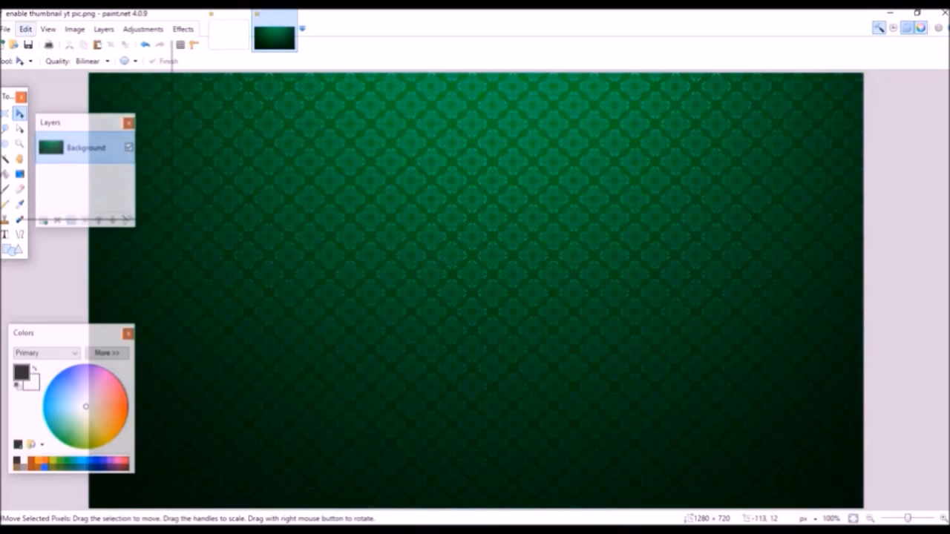
pyautogui.click(26, 31)
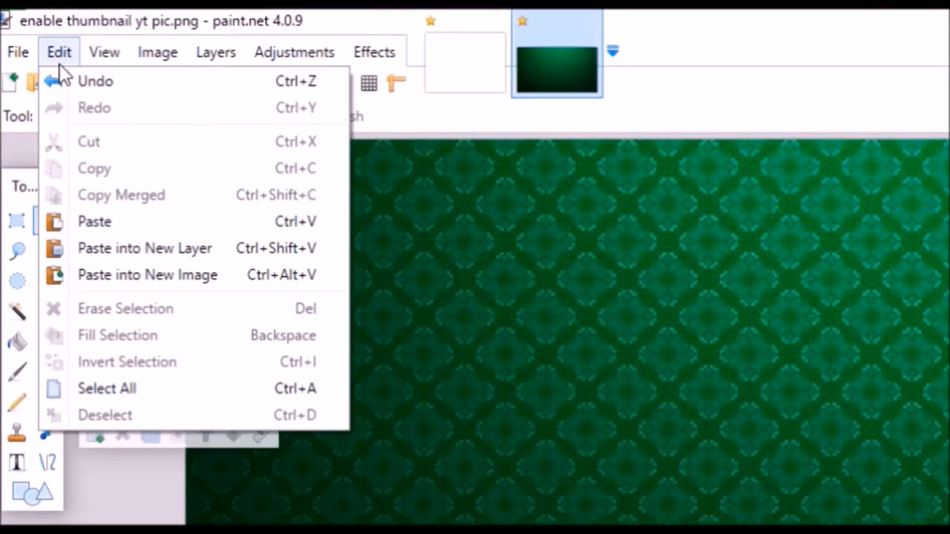
pyautogui.click(165, 247)
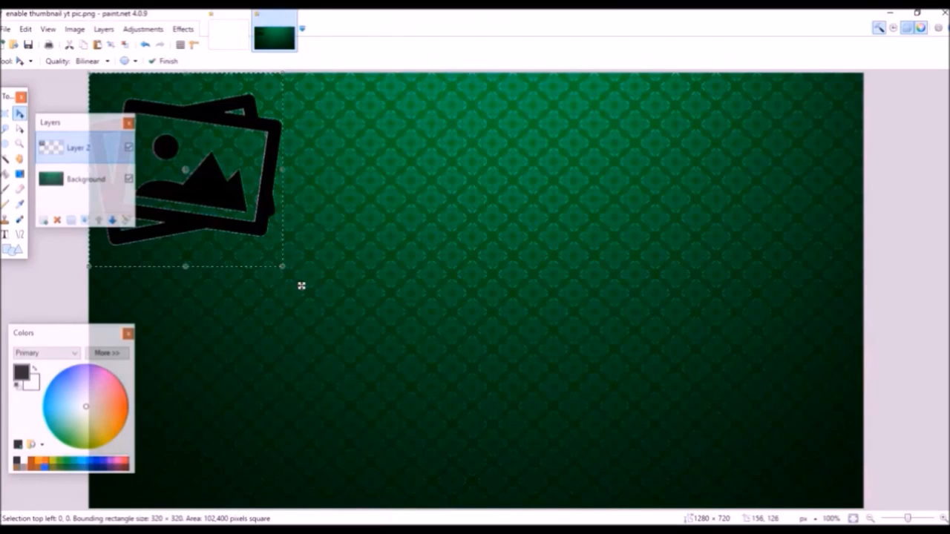
# Enlarge the pictures icon to about 479 × 449 pixels and centre it horizontally in the upper part of the canvas.
pyautogui.moveTo(302, 286); pyautogui.dragTo(597, 379)
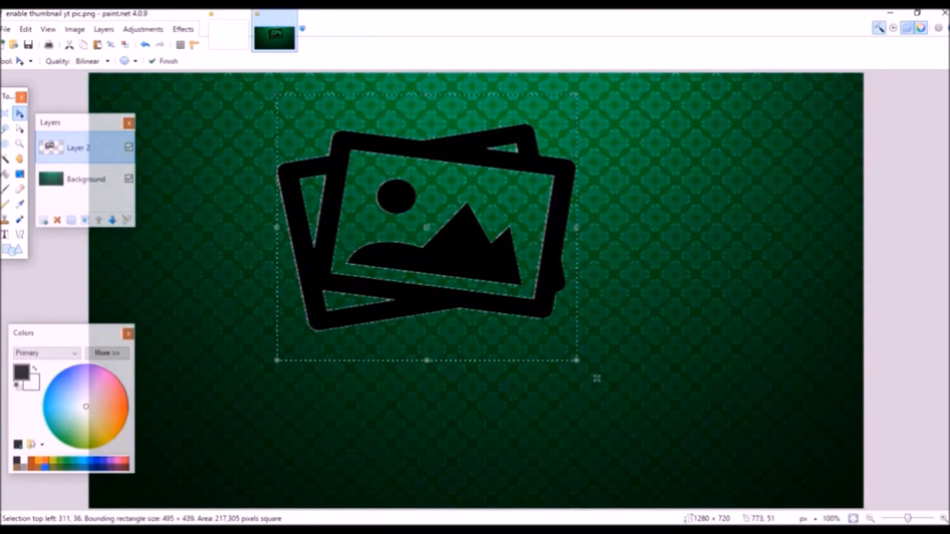
pyautogui.moveTo(596, 378); pyautogui.dragTo(586, 379)
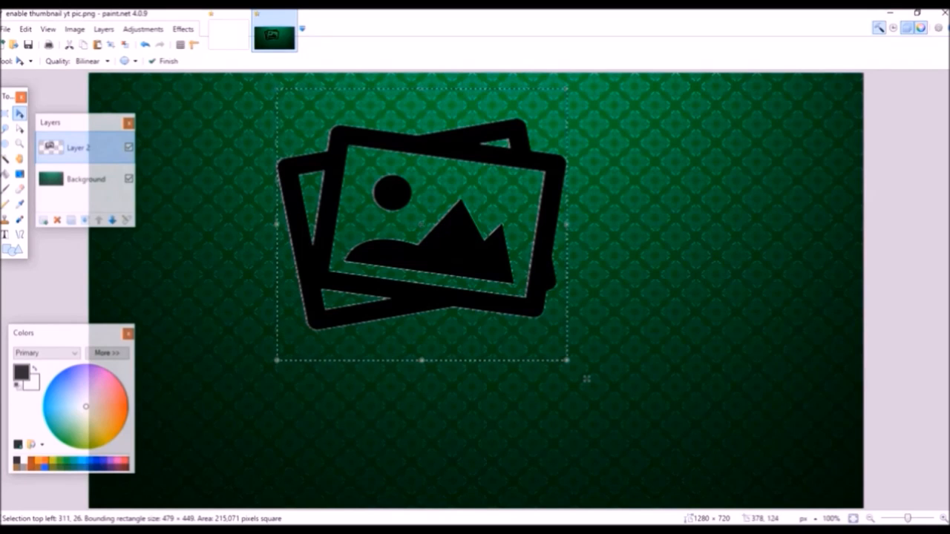
pyautogui.press('Return')
pyautogui.moveTo(586, 379); pyautogui.dragTo(647, 383)
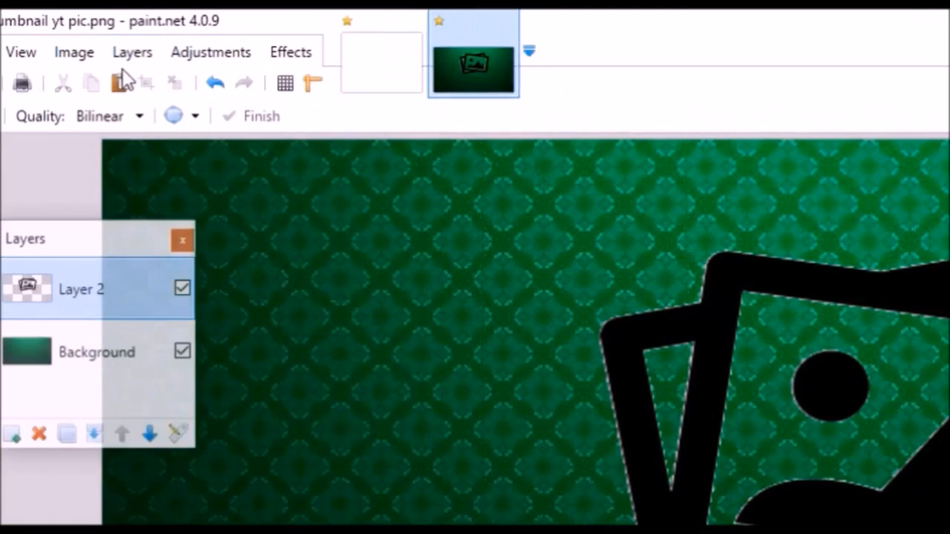
# Add a new layer and write "MAKE A THUMBNAIL" below the icon in bold Arvo, with white as the primary colour.
pyautogui.click(101, 31)
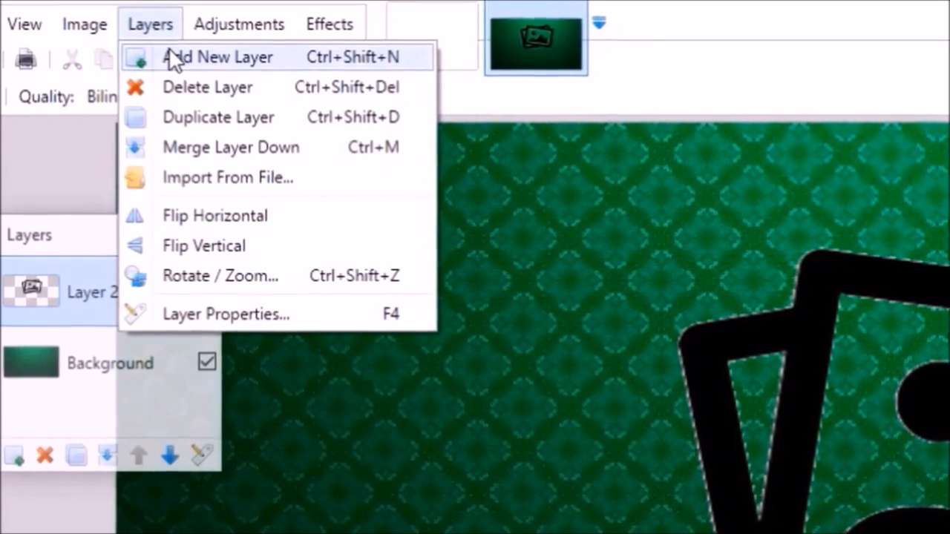
pyautogui.click(164, 59)
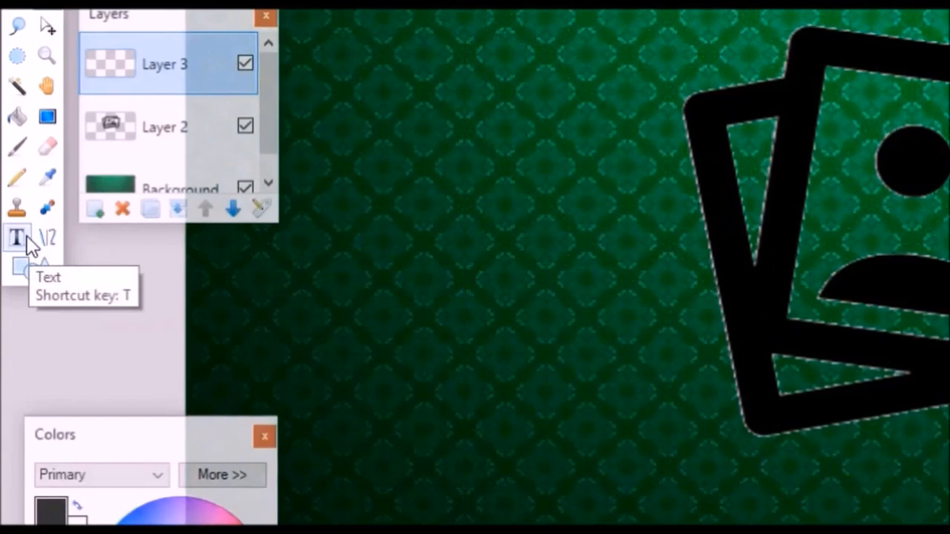
pyautogui.click(25, 238)
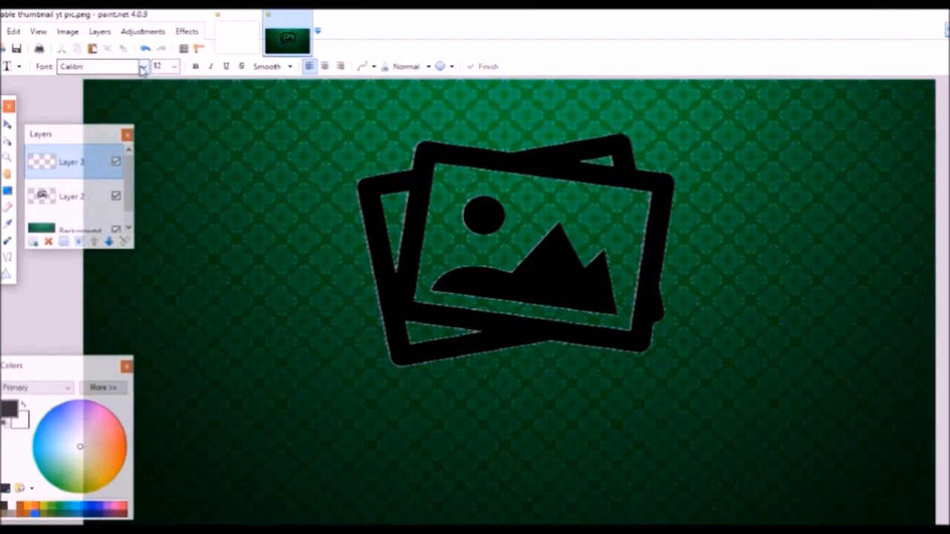
pyautogui.click(143, 61)
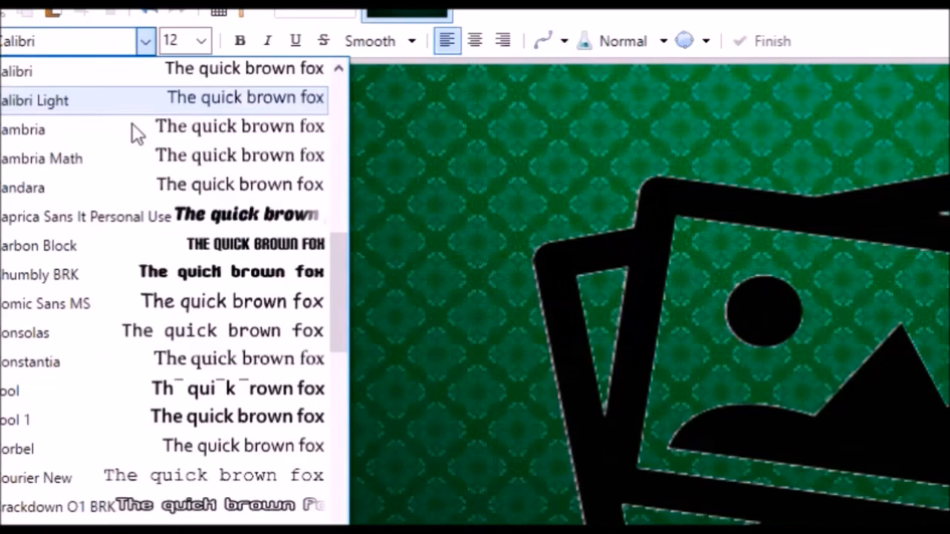
pyautogui.scroll(3, 127, 144)
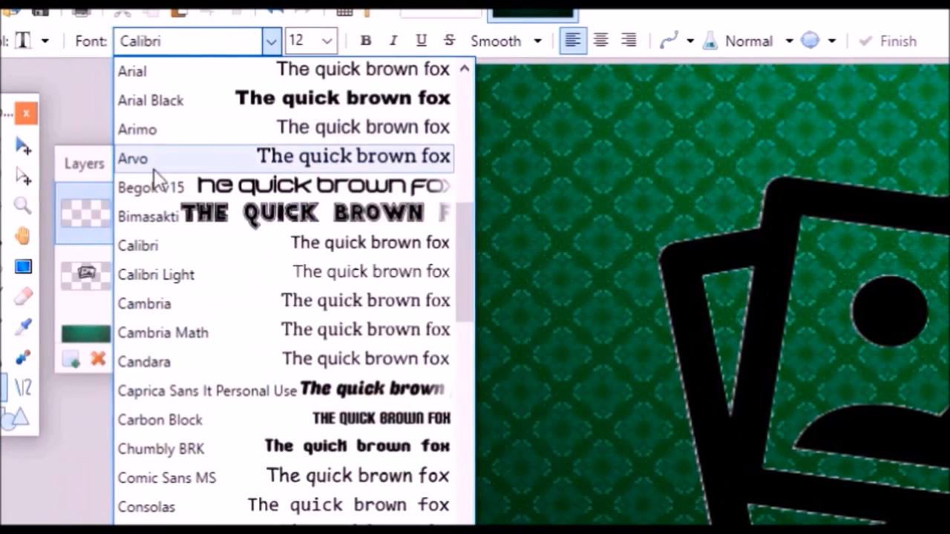
pyautogui.click(156, 159)
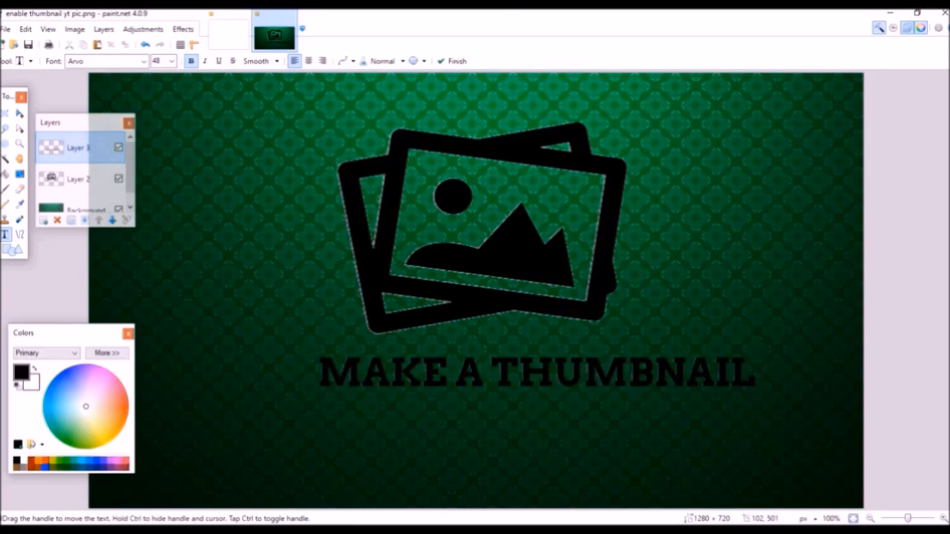
pyautogui.click(34, 369)
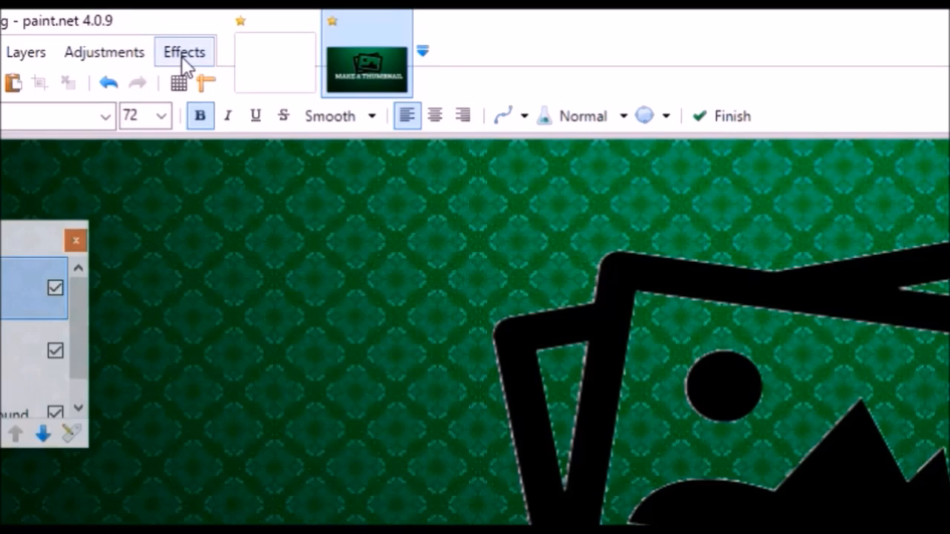
# Apply a black Drop Shadow to the title text with zero offsets, widening radius 5, blur radius 0 and opacity 255.
pyautogui.click(182, 58)
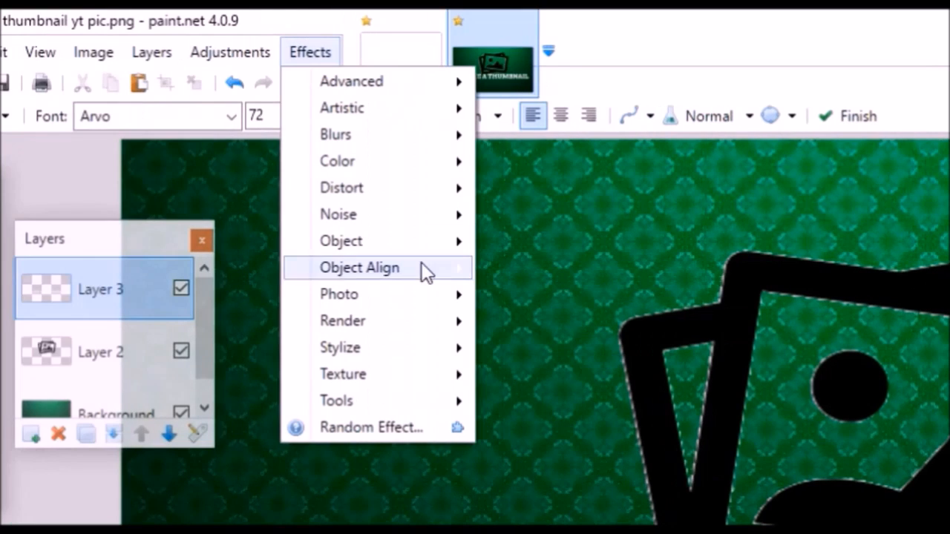
pyautogui.moveTo(422, 238)
pyautogui.click(556, 250)
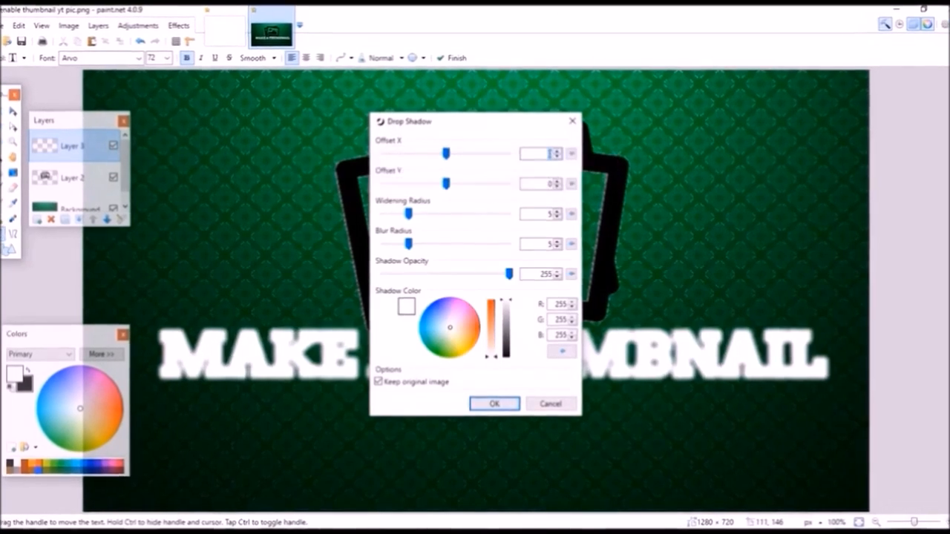
pyautogui.moveTo(405, 243); pyautogui.dragTo(377, 242)
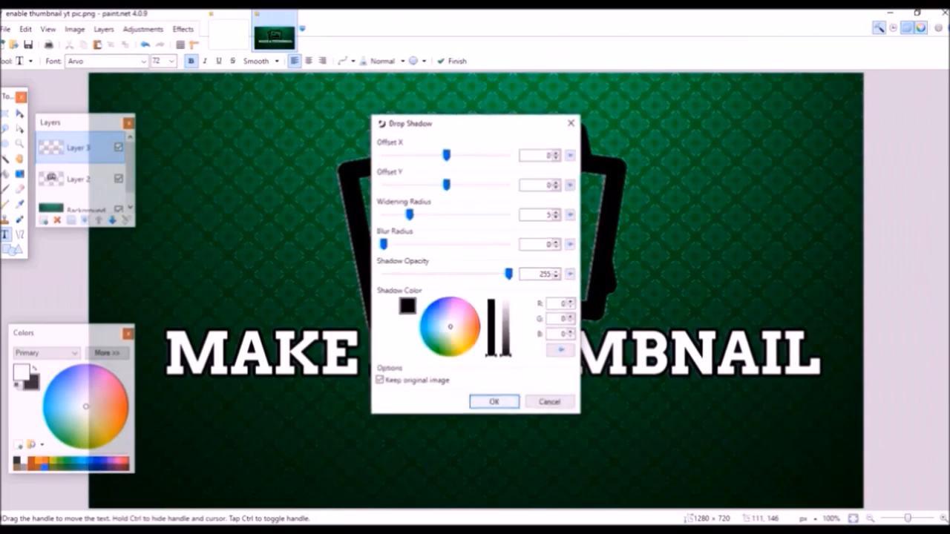
pyautogui.press('Return')
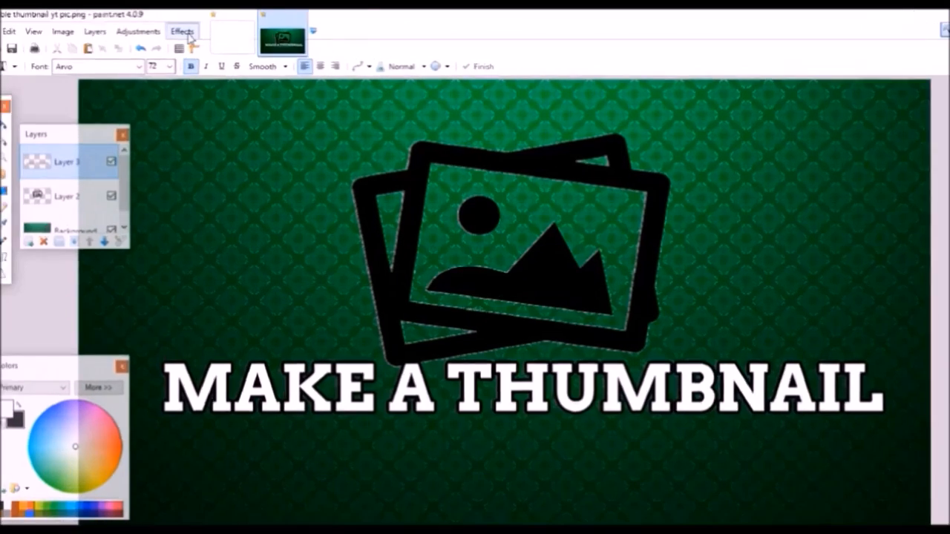
# Apply the same black Drop Shadow to the title text a second time to thicken its outline.
pyautogui.click(184, 29)
pyautogui.click(322, 144)
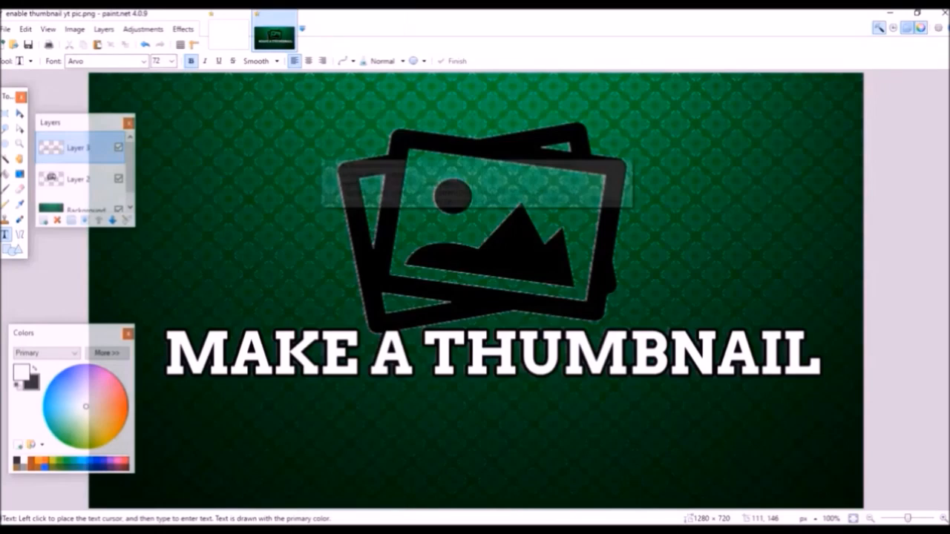
pyautogui.press('Return')
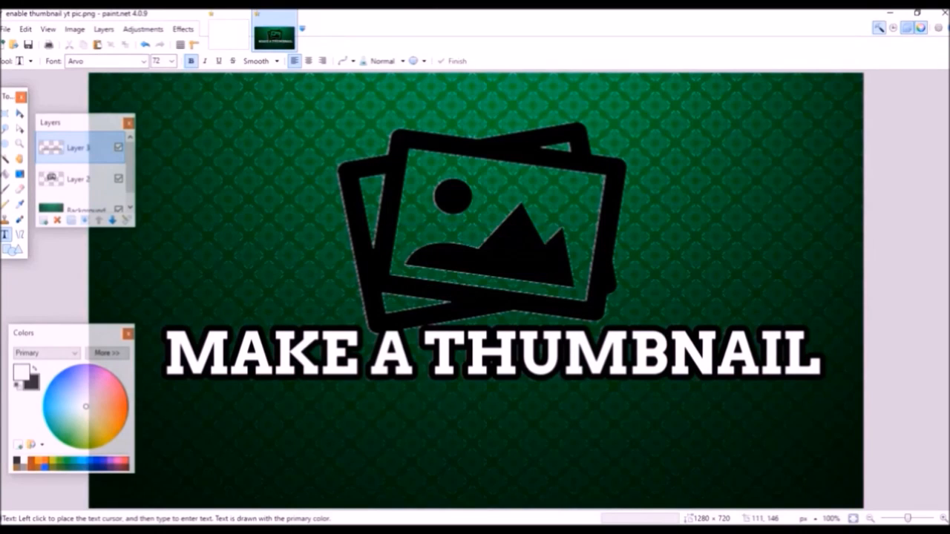
# Add a white Drop Shadow glow around the outlined title with widening radius 0, blur radius 5 and opacity 255.
pyautogui.click(183, 29)
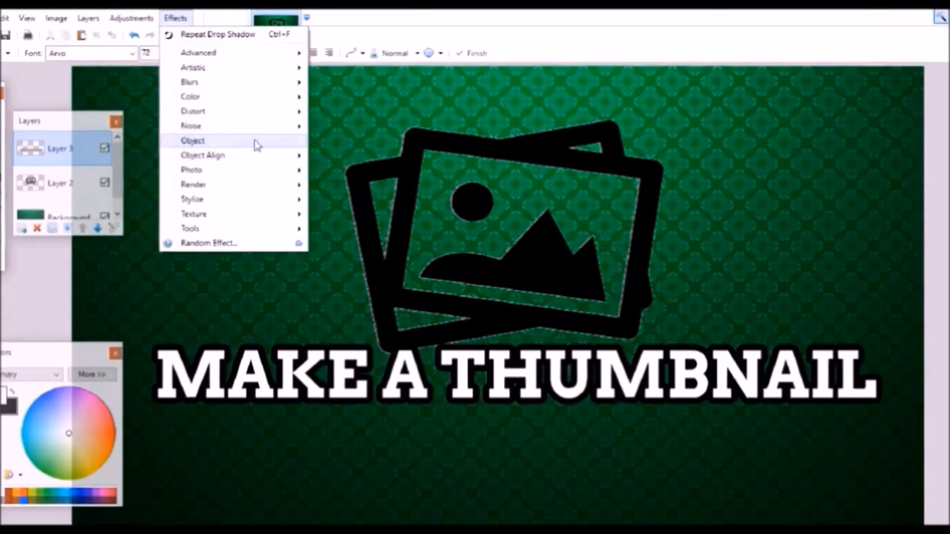
pyautogui.moveTo(255, 141)
pyautogui.click(342, 142)
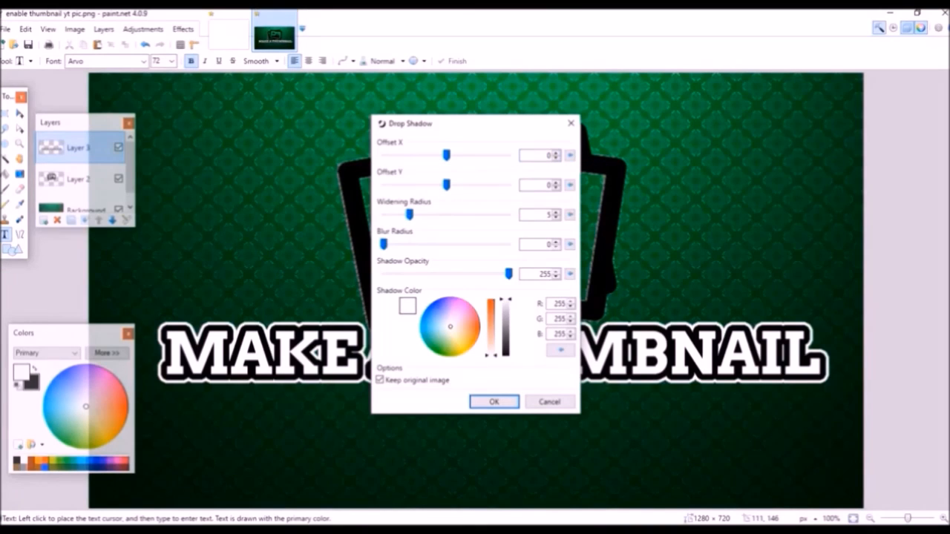
pyautogui.moveTo(400, 215); pyautogui.dragTo(383, 215)
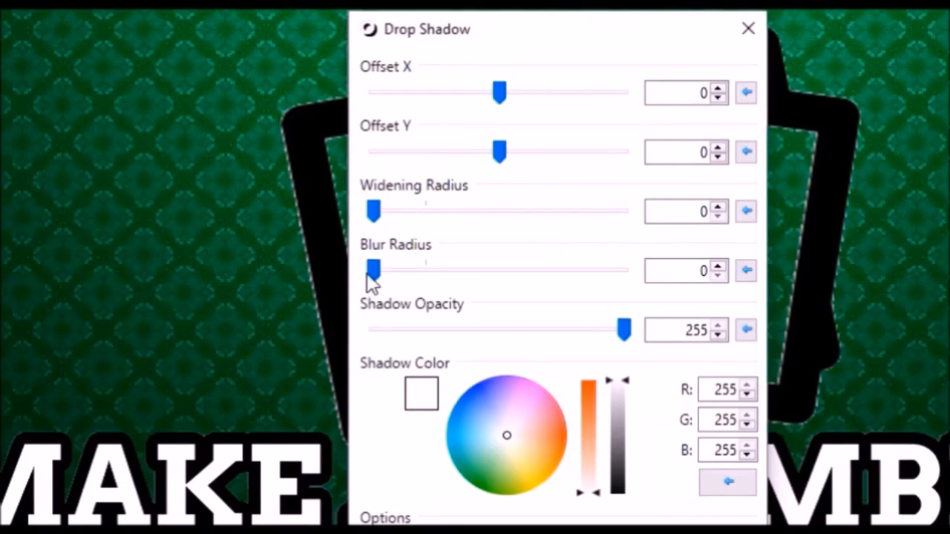
pyautogui.moveTo(374, 281); pyautogui.dragTo(429, 273)
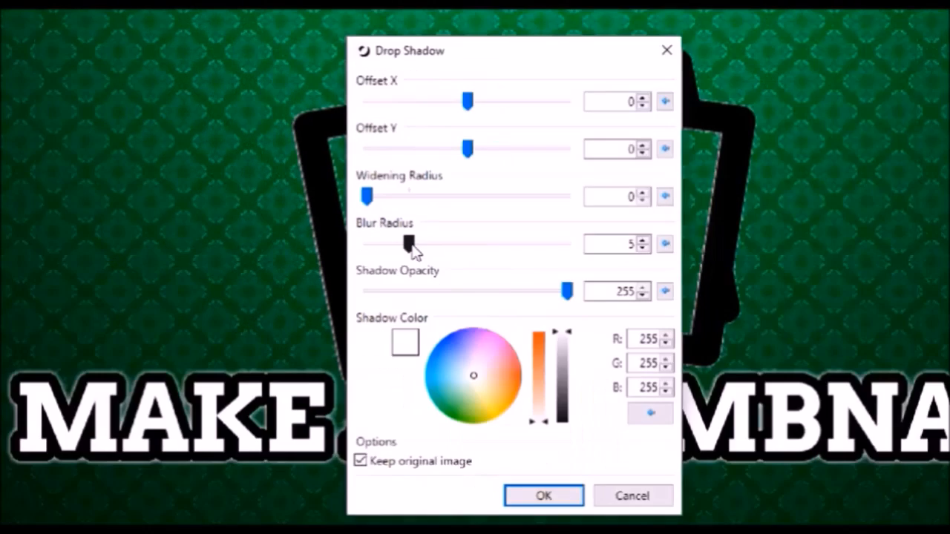
pyautogui.press('Return')
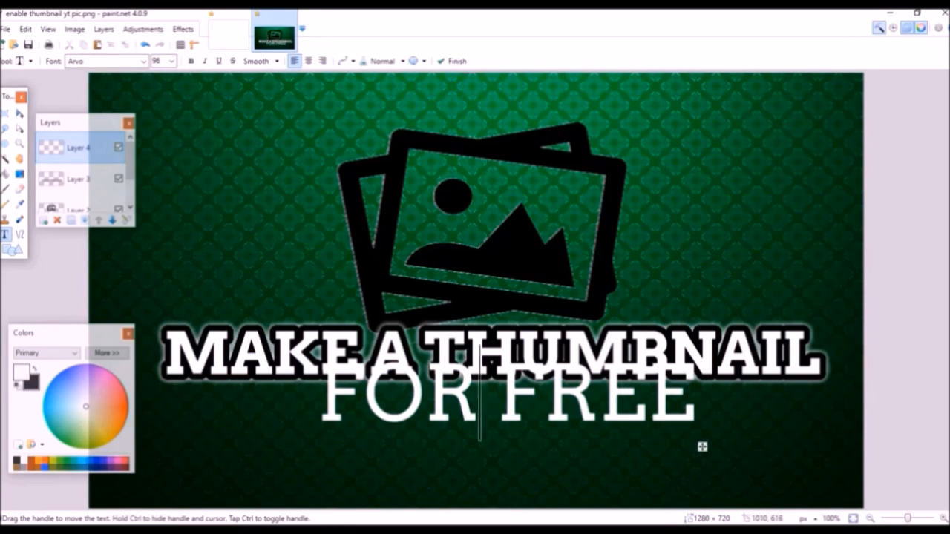
# Position the size 96 "FOR FREE" text centred just below the "MAKE A THUMBNAIL" line.
pyautogui.moveTo(702, 447); pyautogui.dragTo(685, 475)
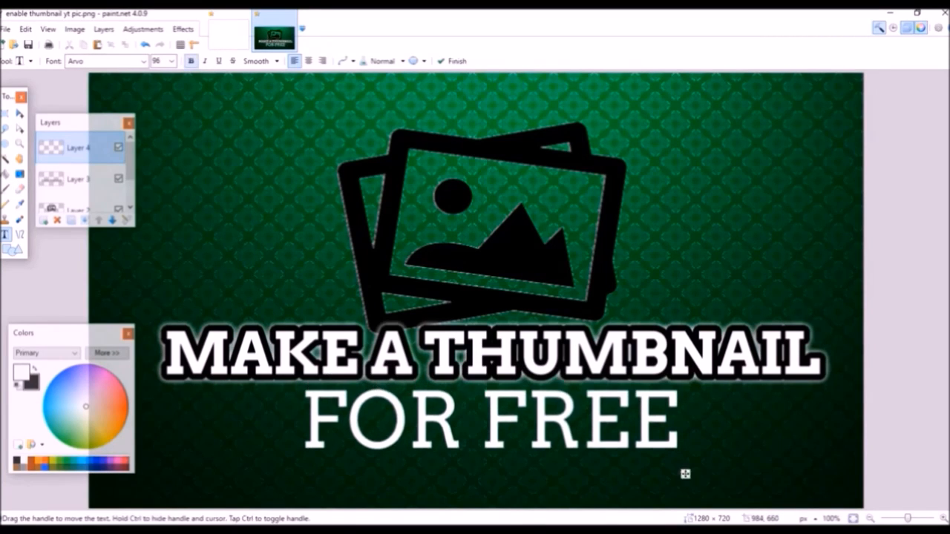